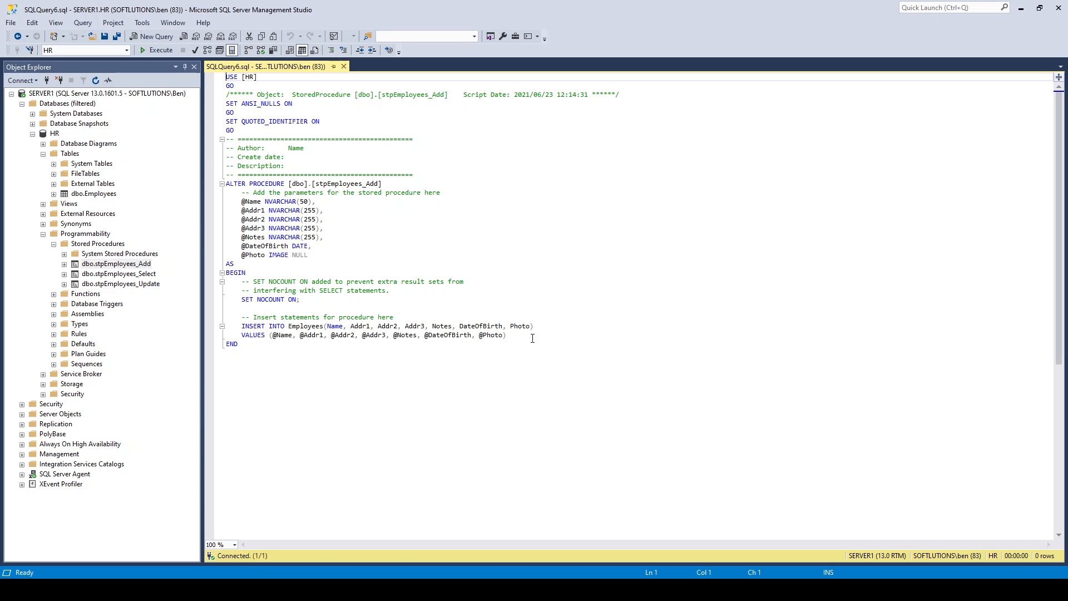
# Review the parameters and the insert statement of the stpEmployees_Add stored procedure.
pyautogui.click(488, 255)
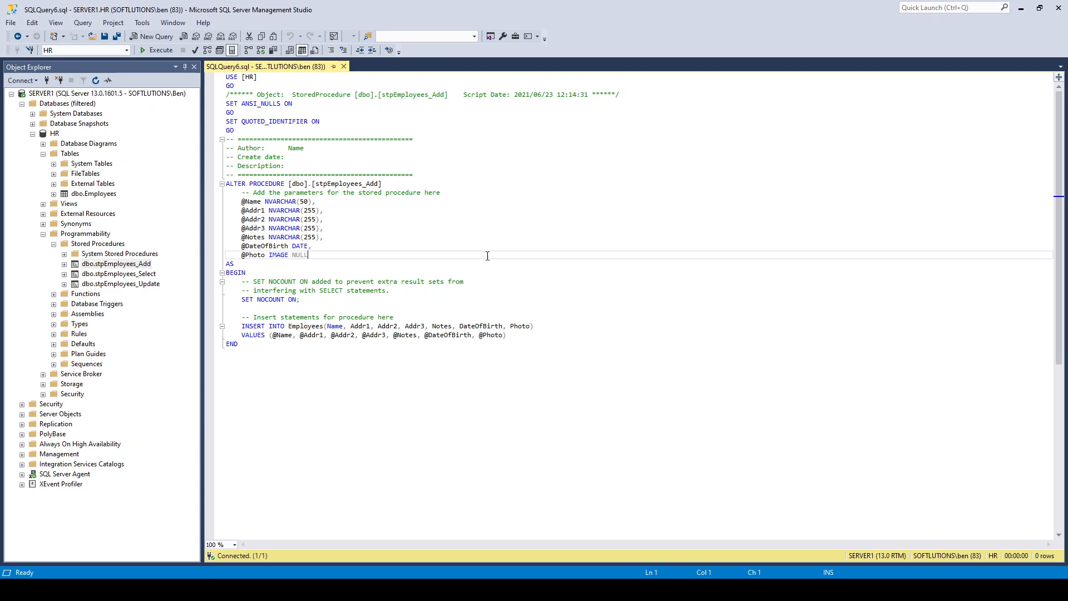
pyautogui.moveTo(541, 338); pyautogui.dragTo(226, 184)
pyautogui.click(541, 285)
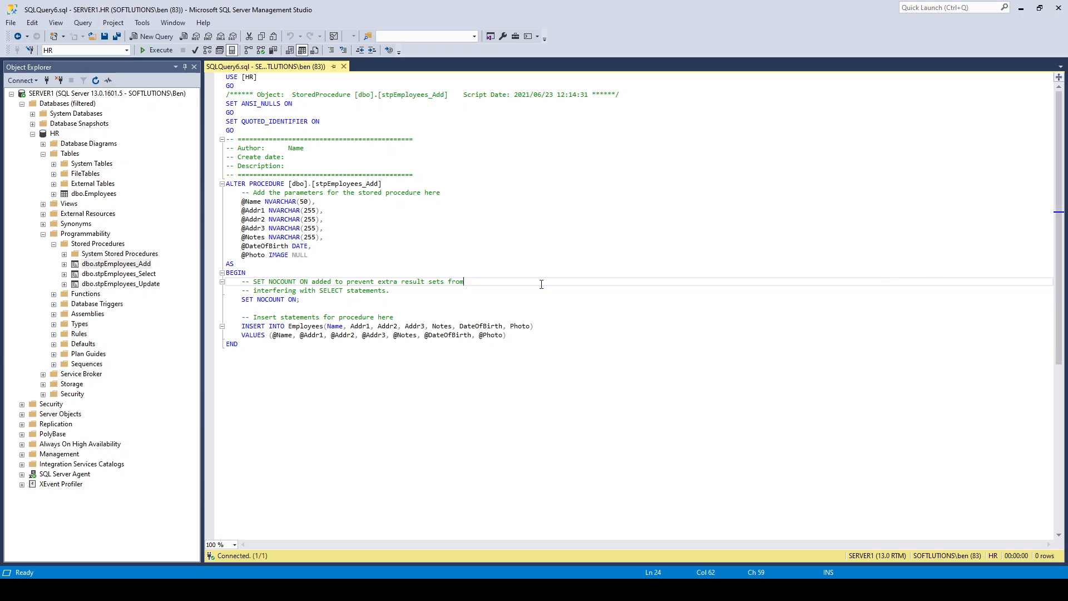
pyautogui.click(484, 228)
pyautogui.click(546, 415)
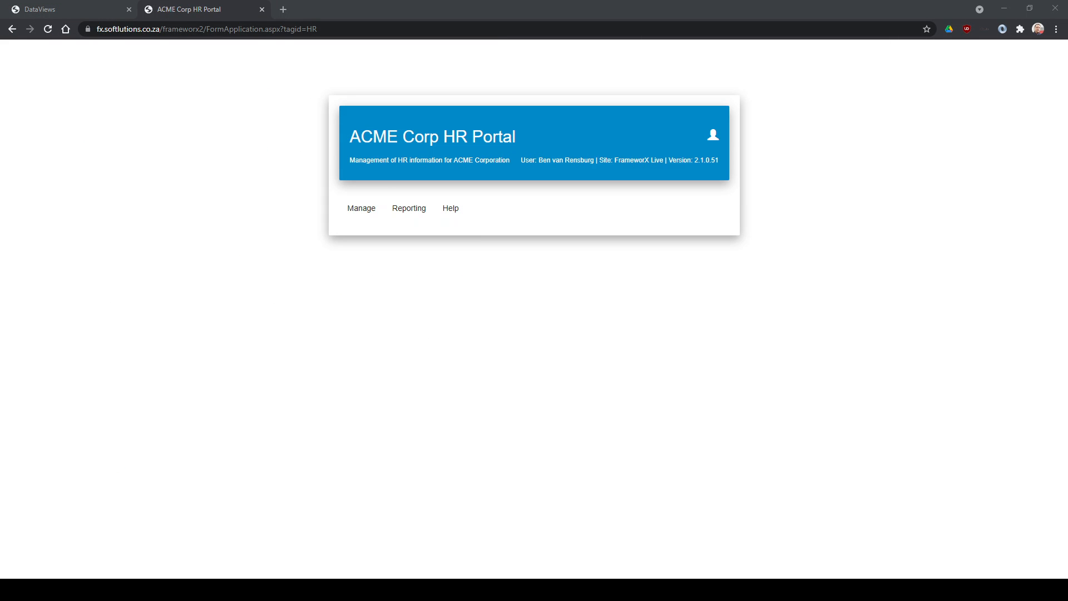
# Switch to the browser's DataViews page and open the actions of the Employees Manager data view.
pyautogui.click(338, 586)
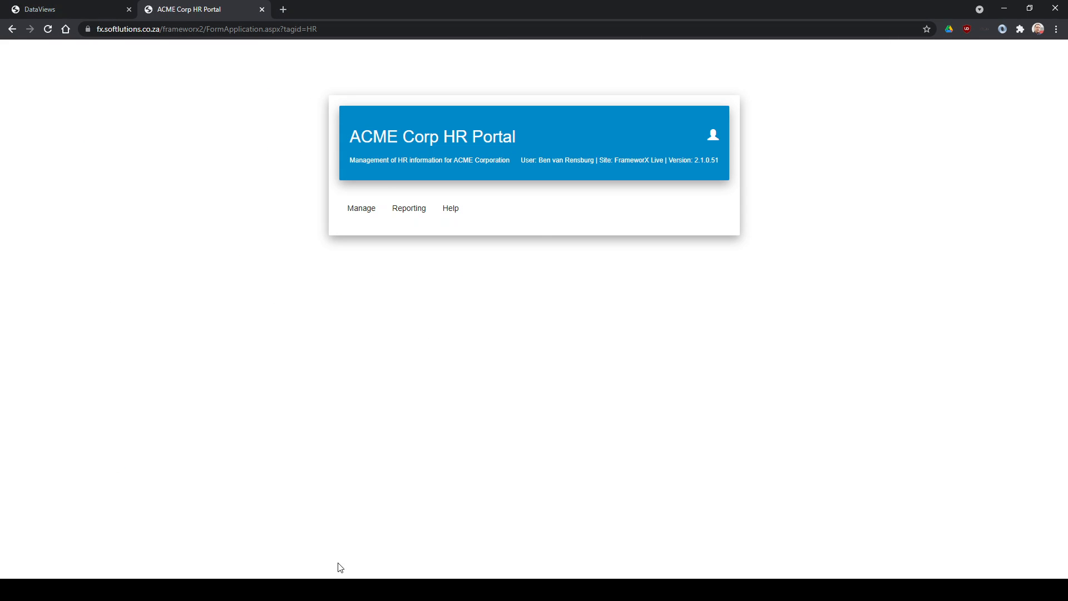
pyautogui.click(97, 15)
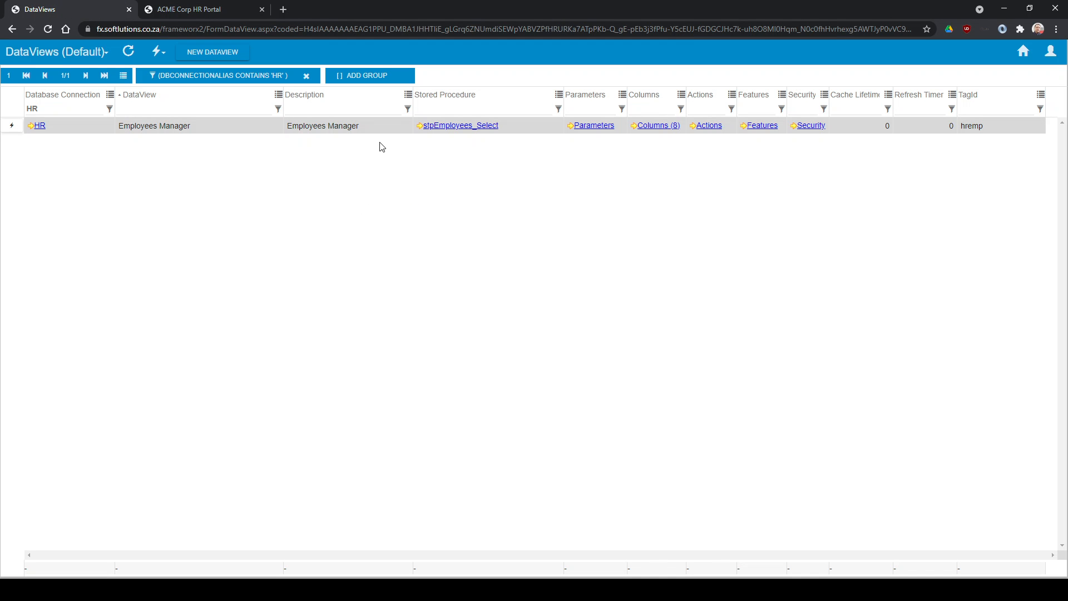
pyautogui.click(711, 127)
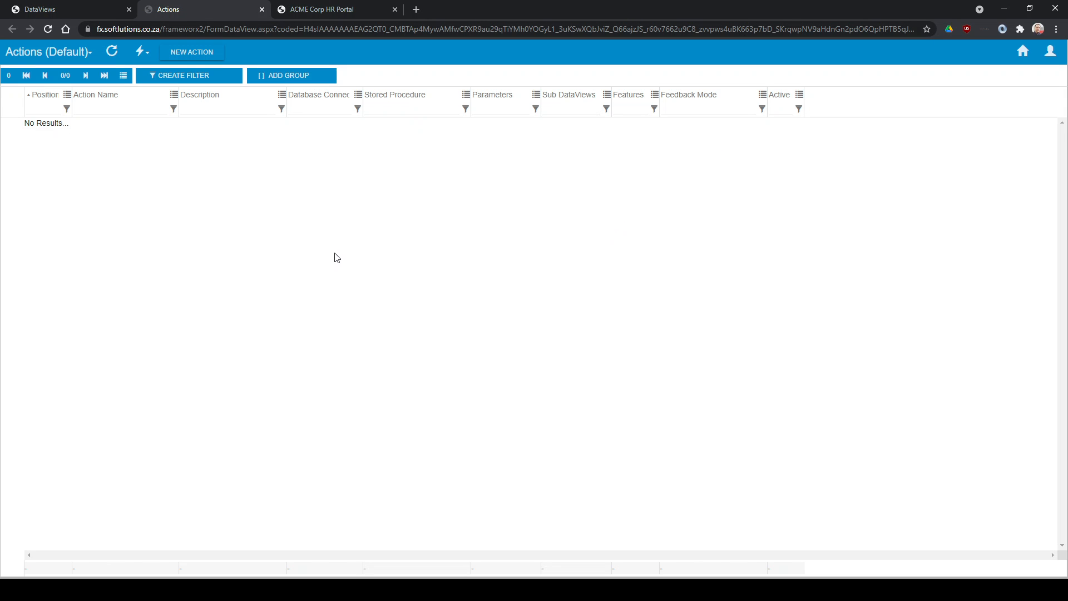
# Start a new action named "New Employee" with the description "Add a new employee".
pyautogui.click(193, 53)
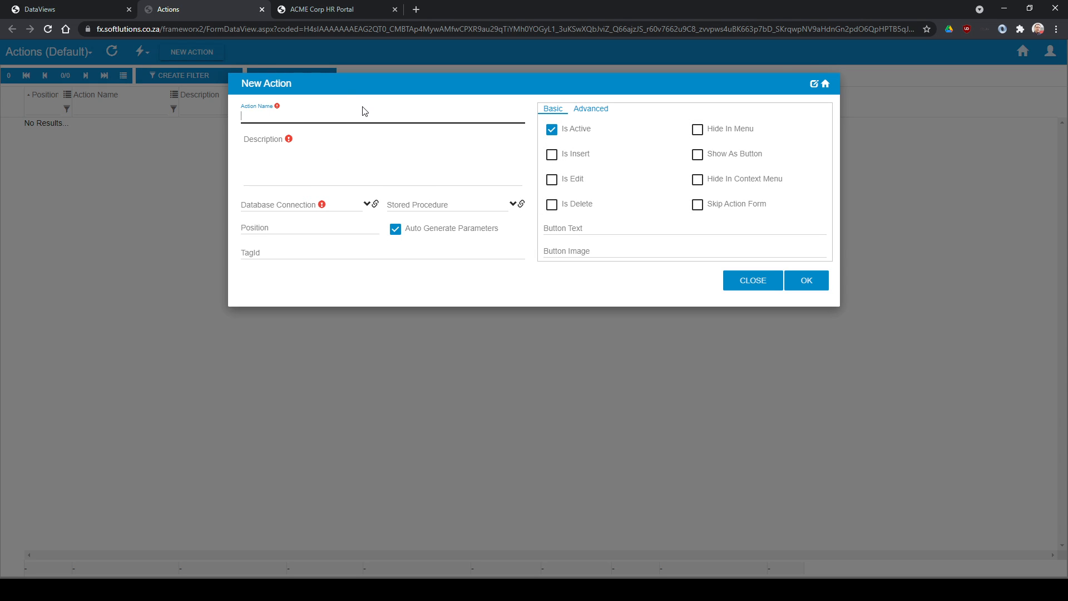
pyautogui.write('New Employee')
pyautogui.click(301, 169)
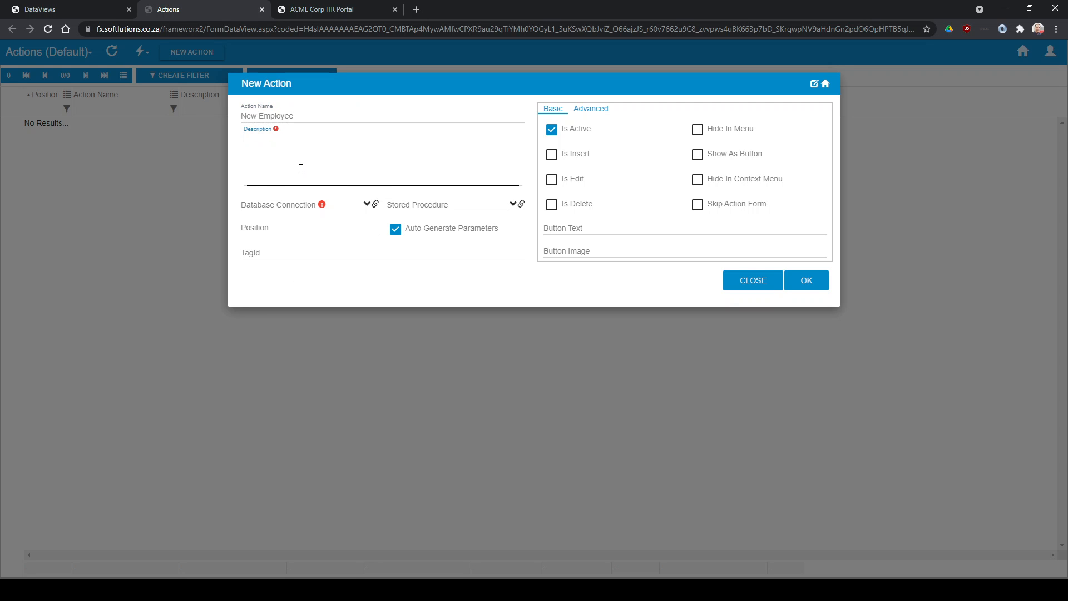
pyautogui.write('Add a new employee')
# Set the new action's database connection to HR and its stored procedure to stpEmployees_Add.
pyautogui.click(346, 204)
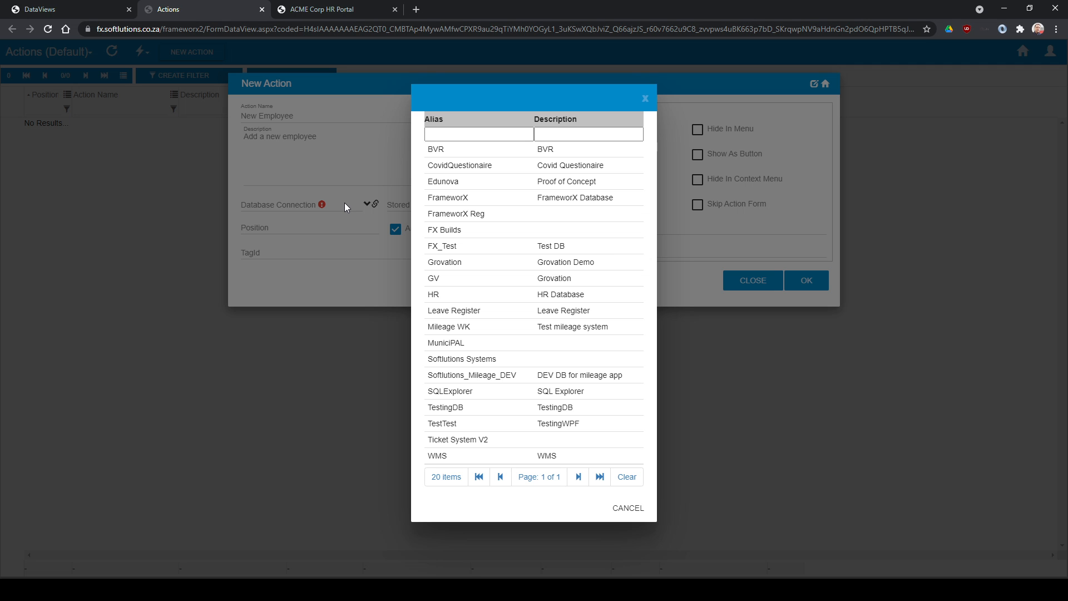
pyautogui.write('hr')
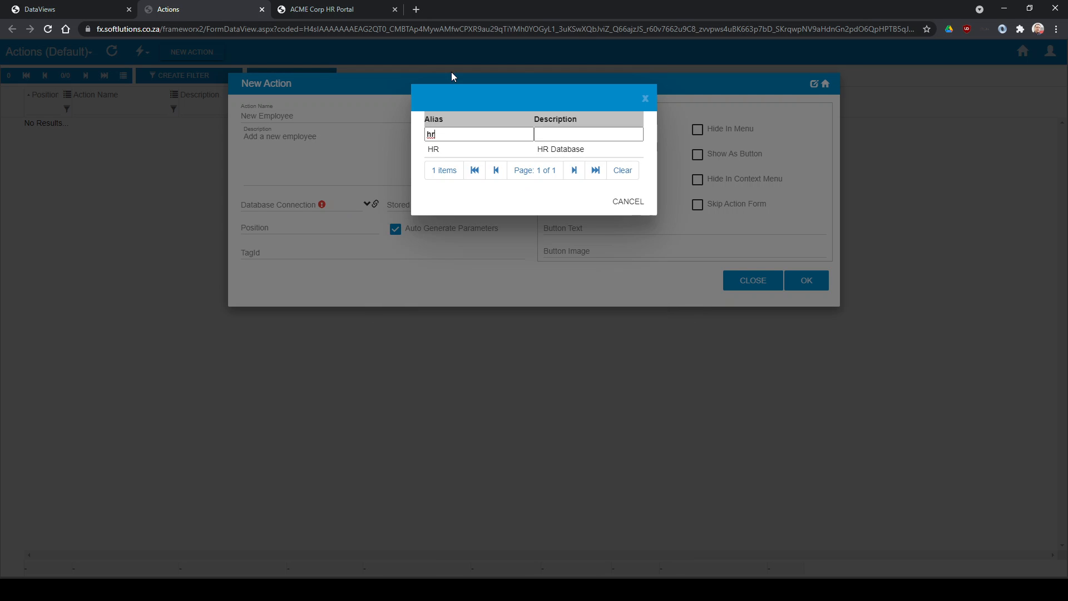
pyautogui.click(470, 149)
pyautogui.click(445, 205)
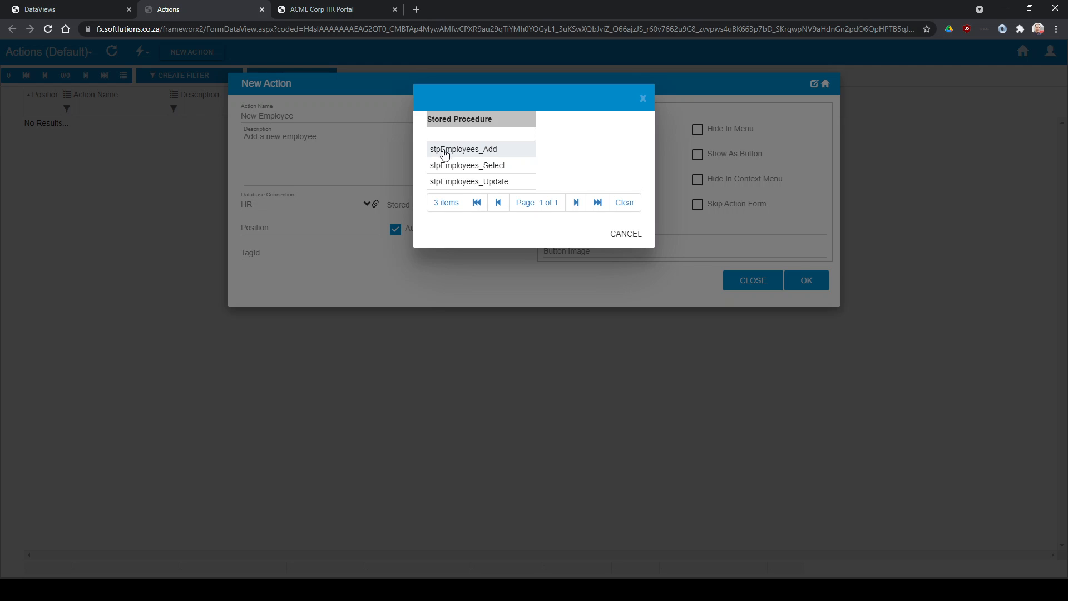
pyautogui.click(494, 150)
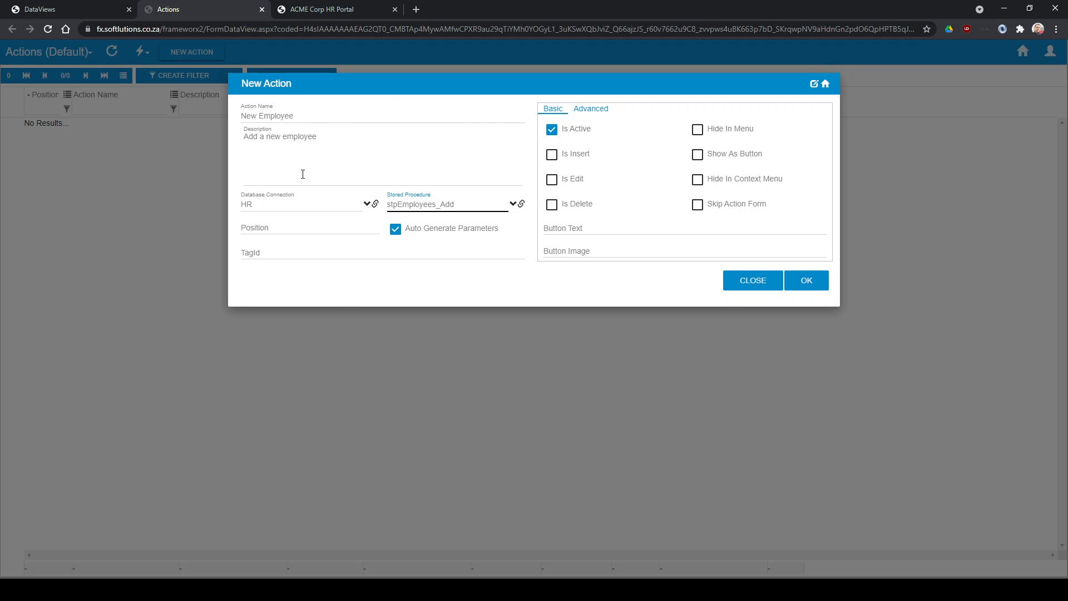
# Enable Show As Button, Hide In Menu and Hide In Context Menu for the action and save it.
pyautogui.click(699, 157)
pyautogui.click(699, 134)
pyautogui.click(700, 181)
pyautogui.click(806, 280)
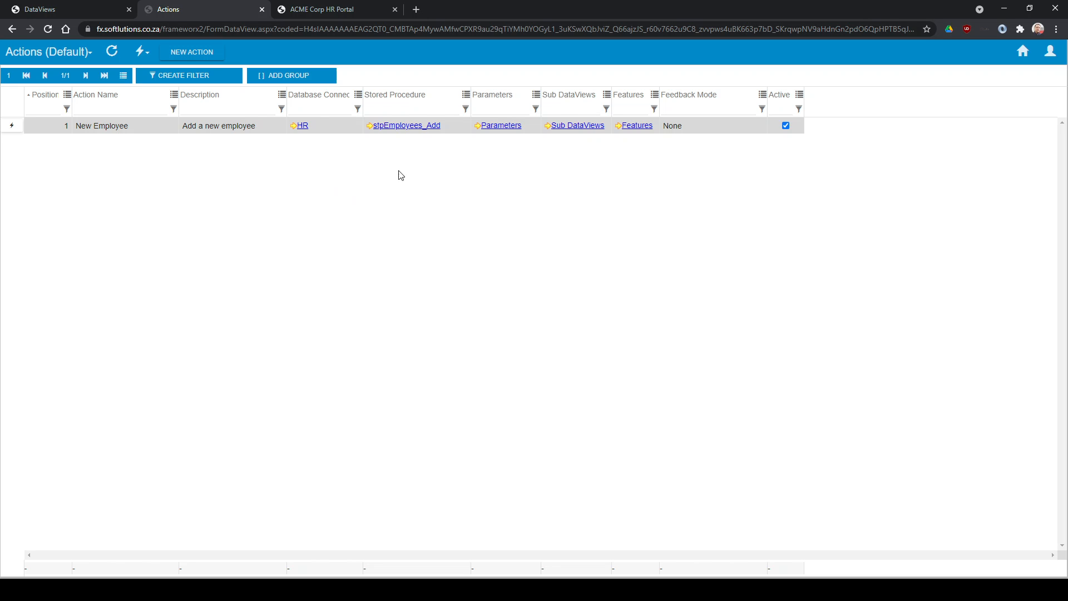
# View the SQL of the New Employee action's stored procedure, and generate the action's parameters from it.
pyautogui.click(404, 126)
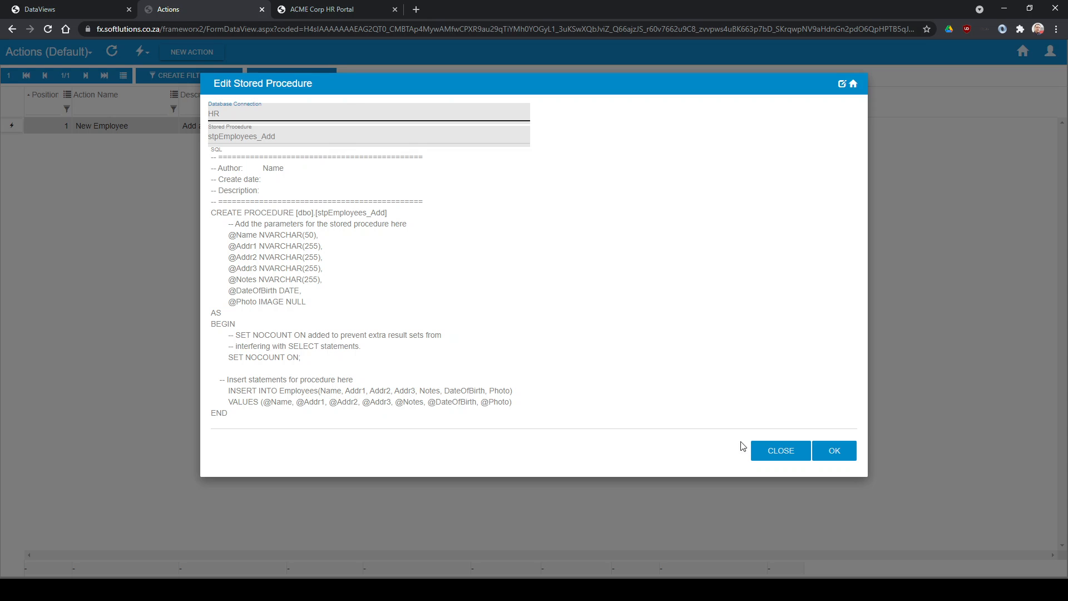
pyautogui.click(772, 454)
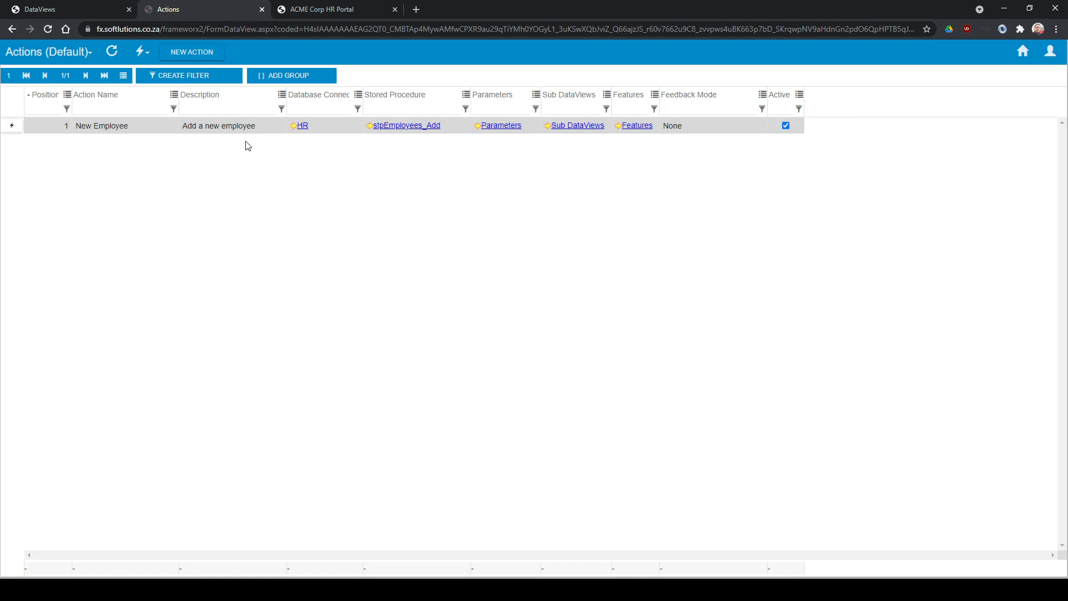
pyautogui.click(508, 126)
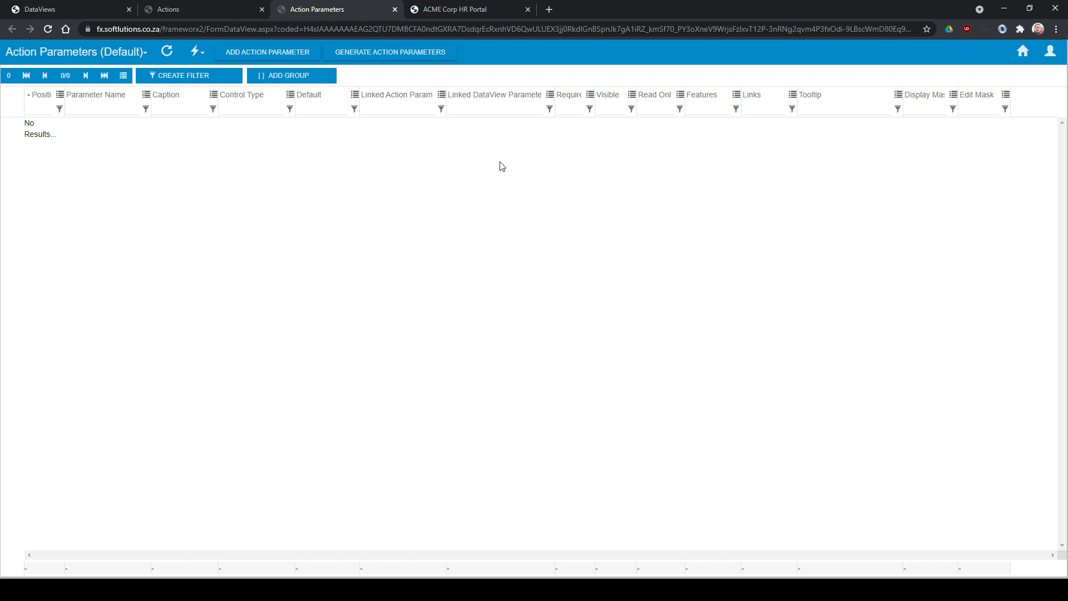
pyautogui.click(370, 60)
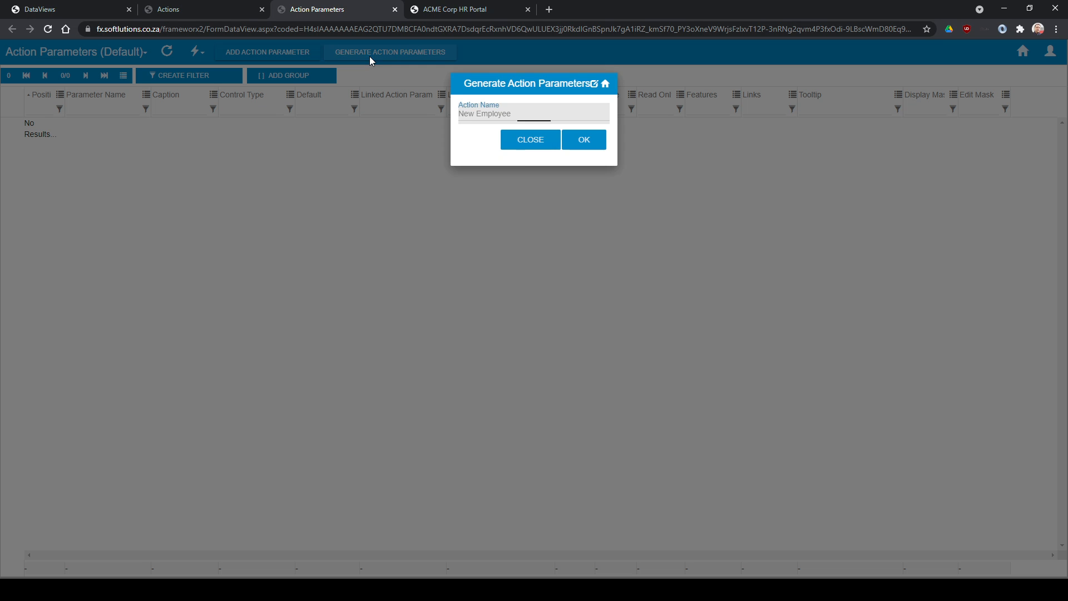
pyautogui.click(585, 140)
pyautogui.click(628, 92)
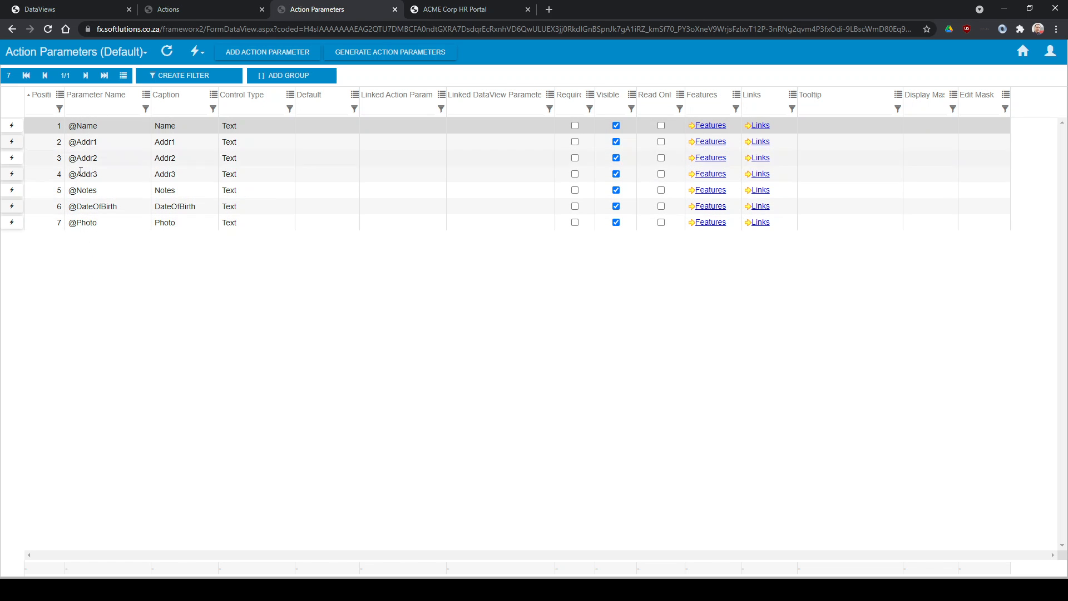
pyautogui.doubleClick(178, 207)
pyautogui.doubleClick(178, 255)
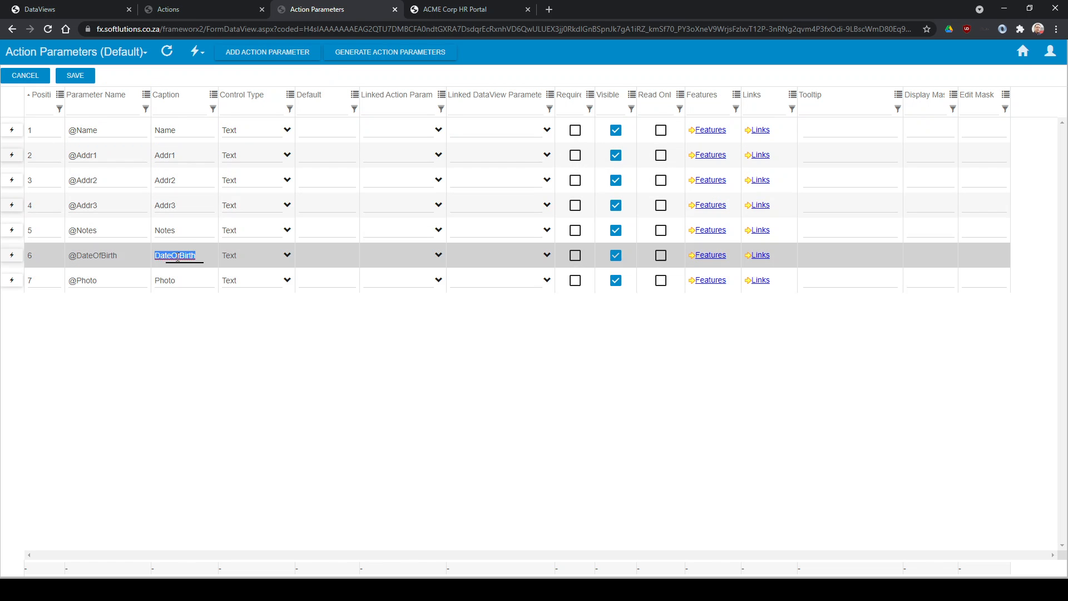
pyautogui.write('Date')
pyautogui.doubleClick(111, 281)
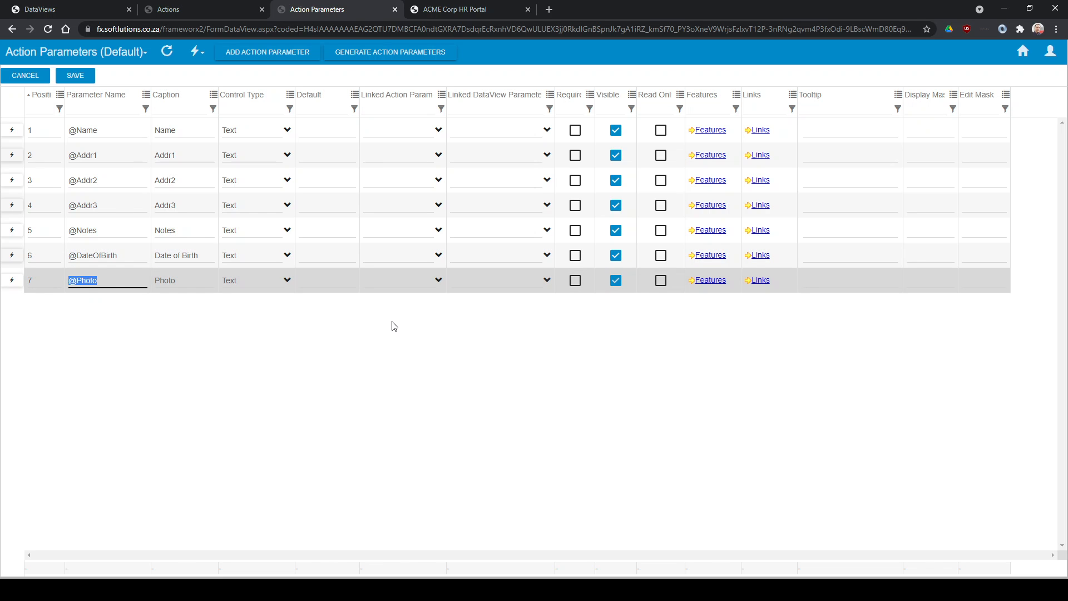
pyautogui.click(288, 281)
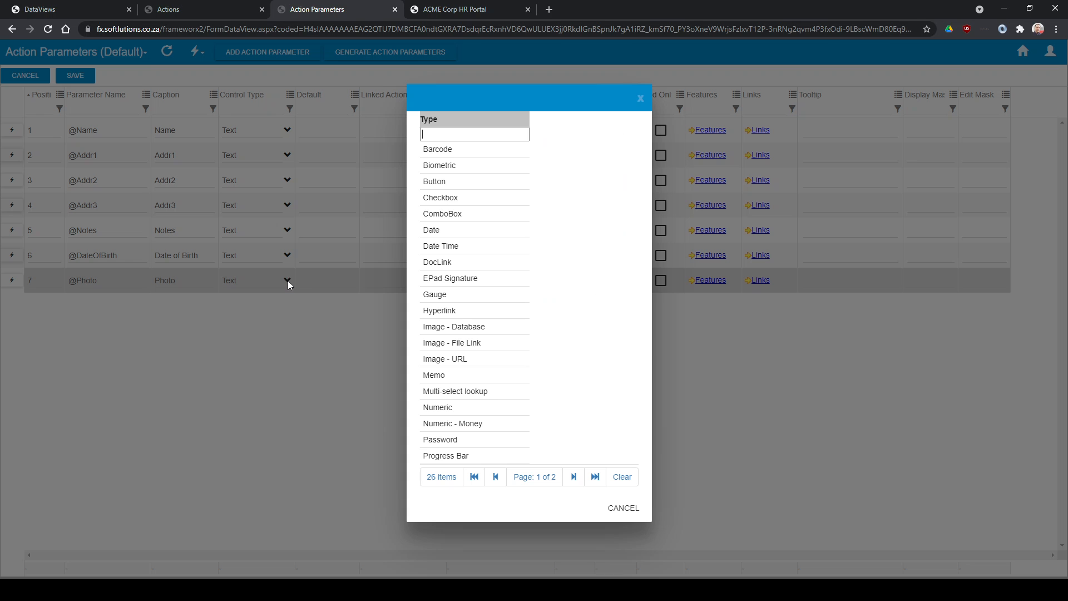
pyautogui.click(455, 329)
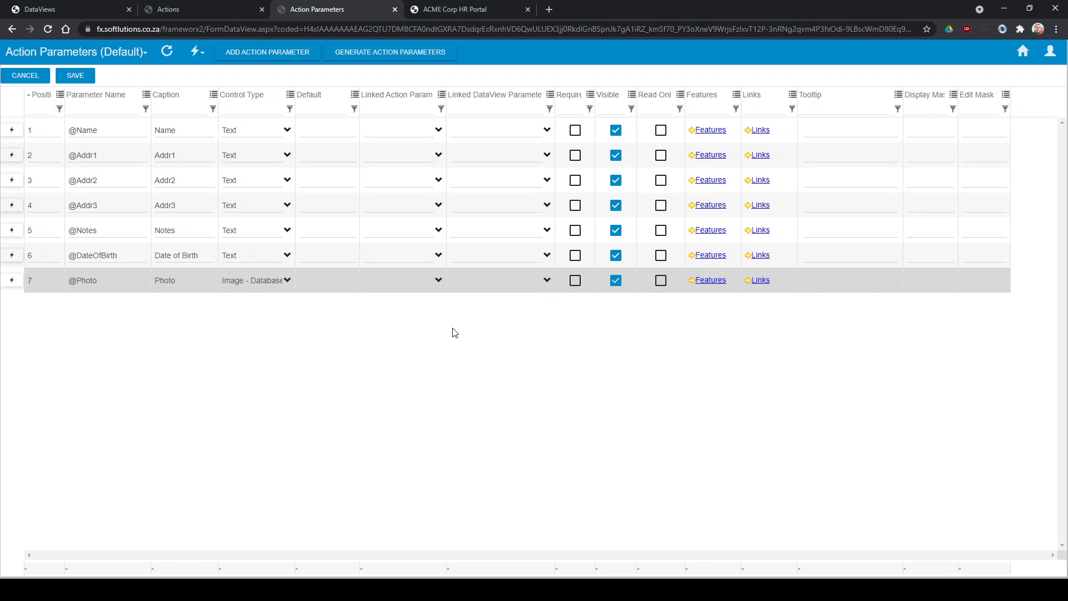
pyautogui.click(75, 76)
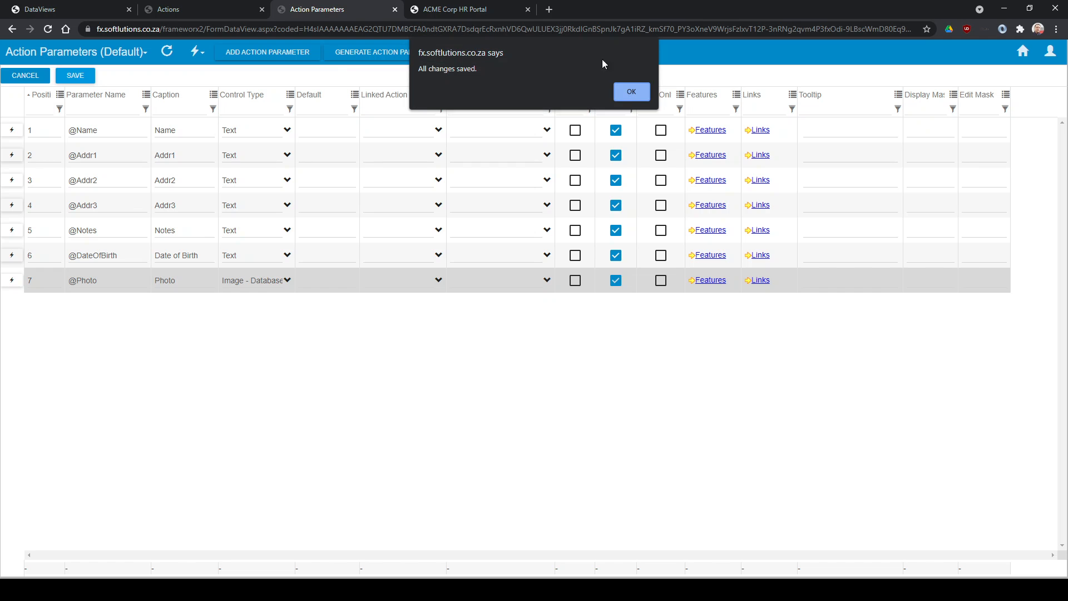
pyautogui.click(630, 92)
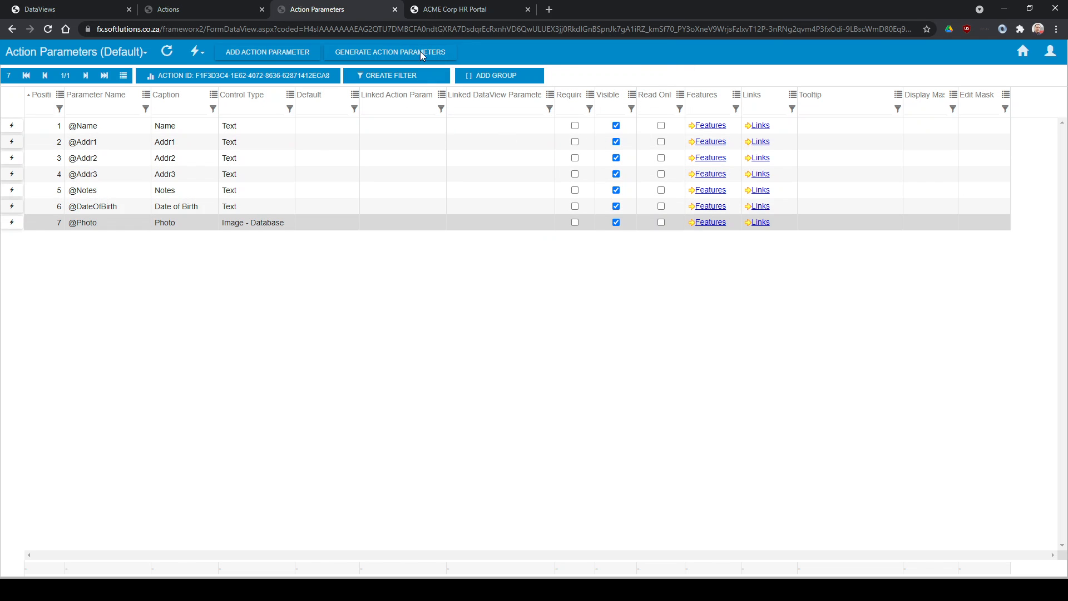
# Leave the action configuration and open the Employees list in the ACME Corp HR Portal.
pyautogui.click(395, 9)
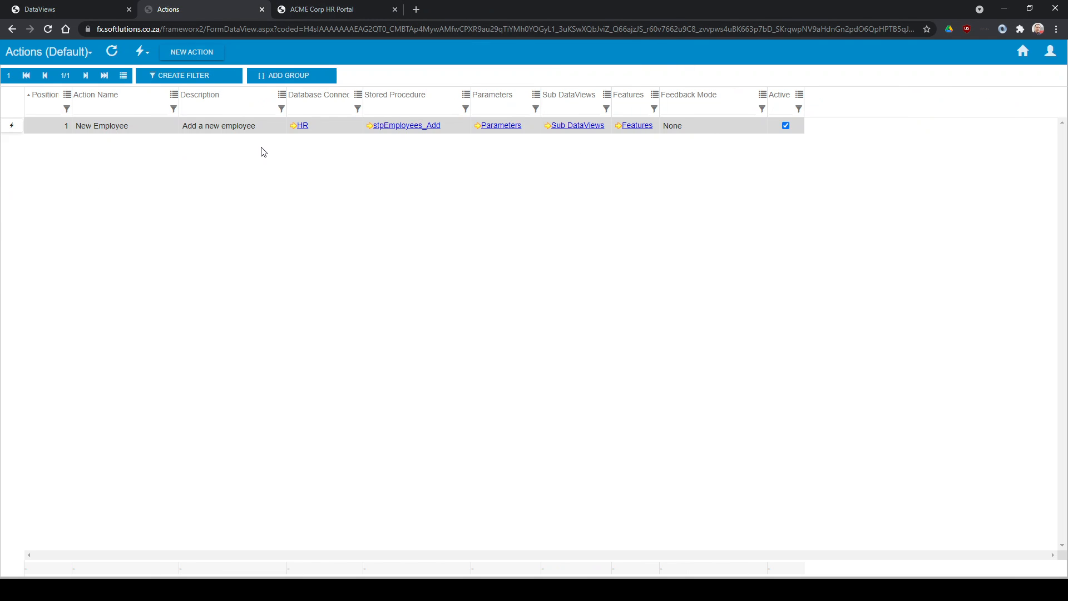
pyautogui.click(112, 52)
pyautogui.click(318, 11)
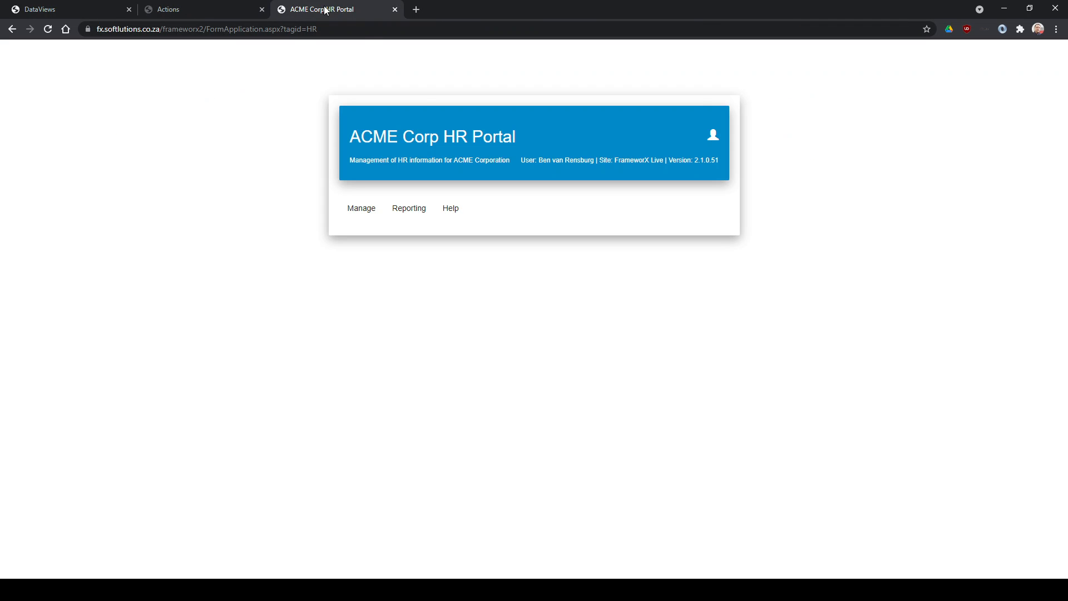
pyautogui.click(357, 207)
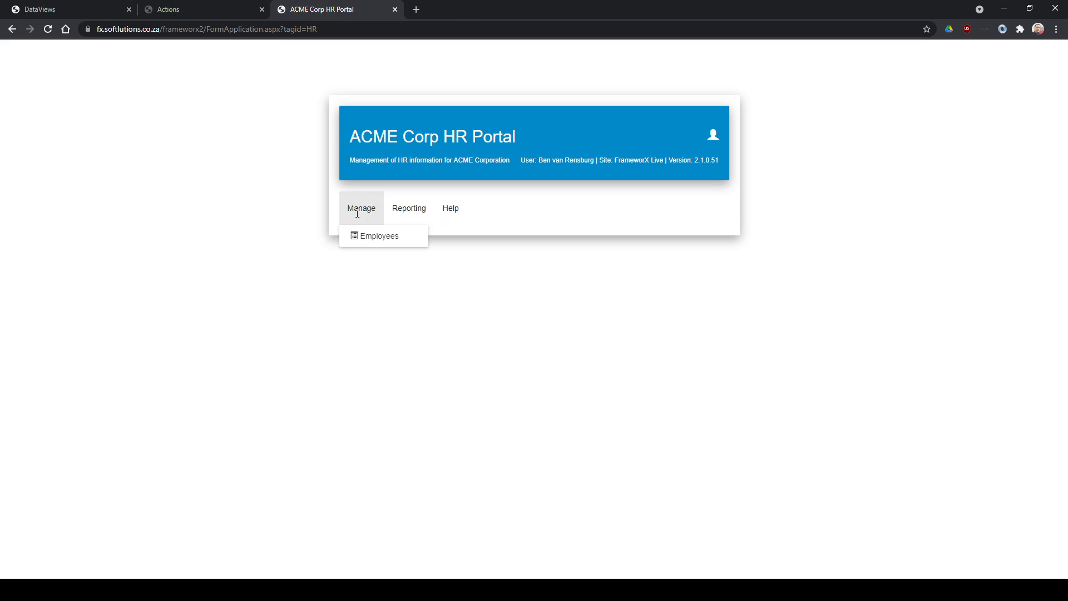
pyautogui.click(370, 238)
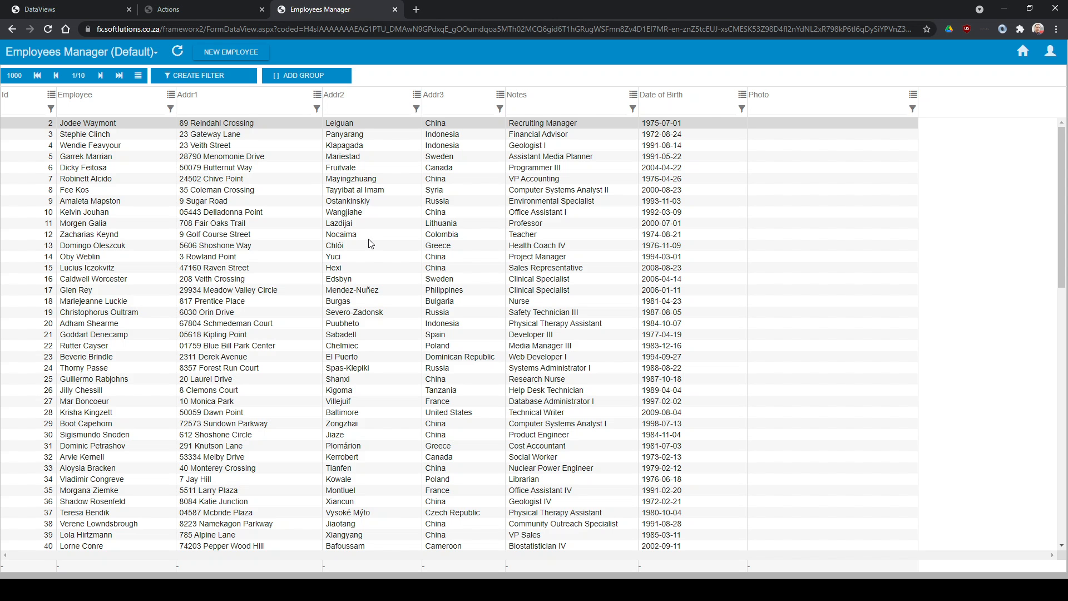
# Start a new employee record and enter the employee's full name and three address lines.
pyautogui.click(226, 55)
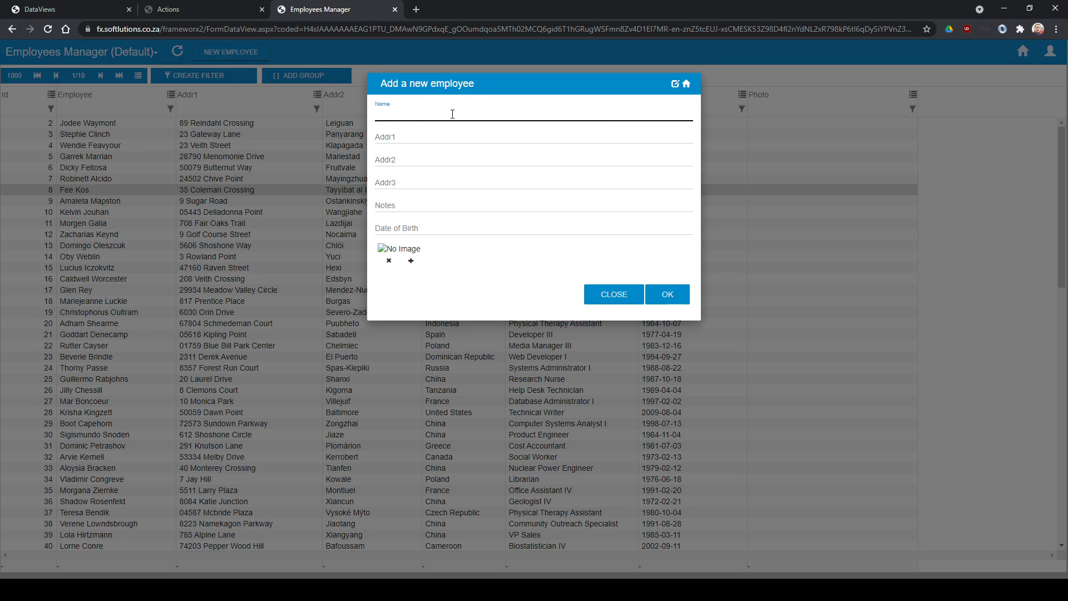
pyautogui.write('John Doe')
pyautogui.press('Tab')
pyautogui.write('123 G')
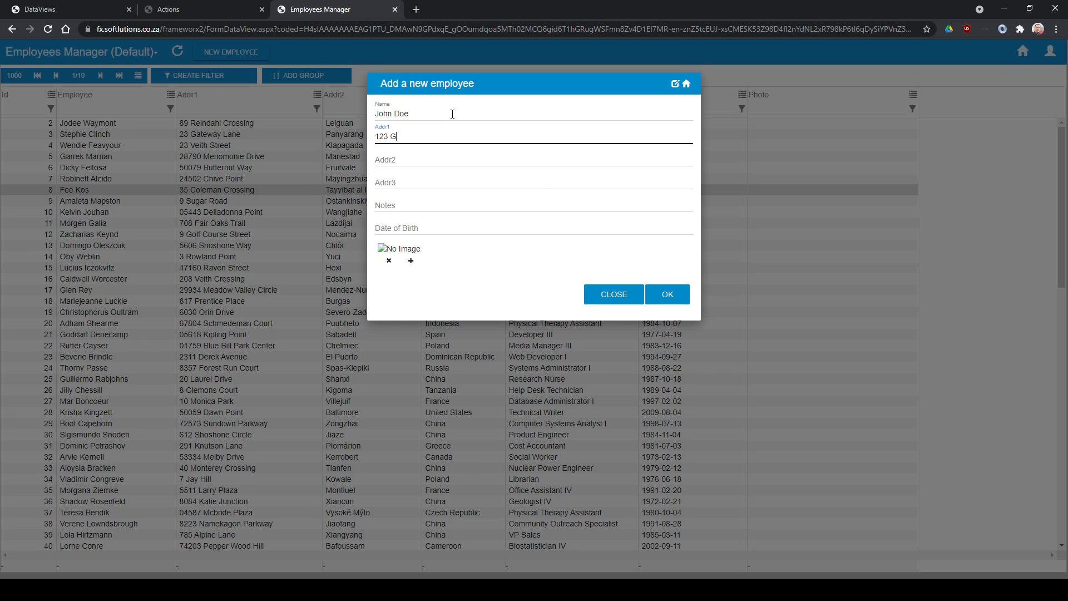
pyautogui.write('reen Street')
pyautogui.press('Tab')
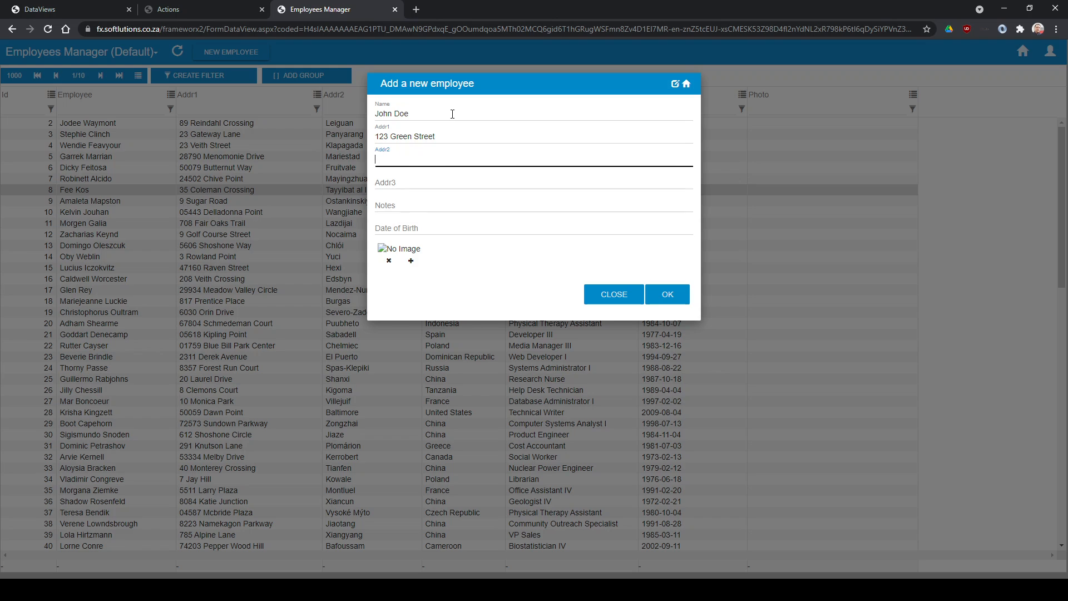
pyautogui.write('Somerset west')
pyautogui.press('Tab')
pyautogui.write('So')
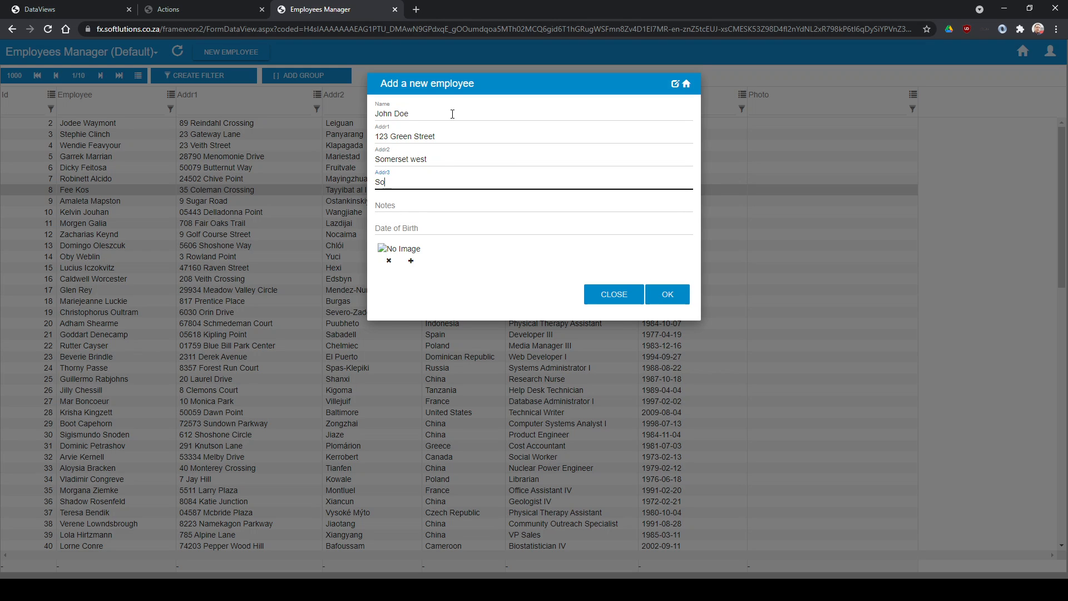
pyautogui.write('uth Africa')
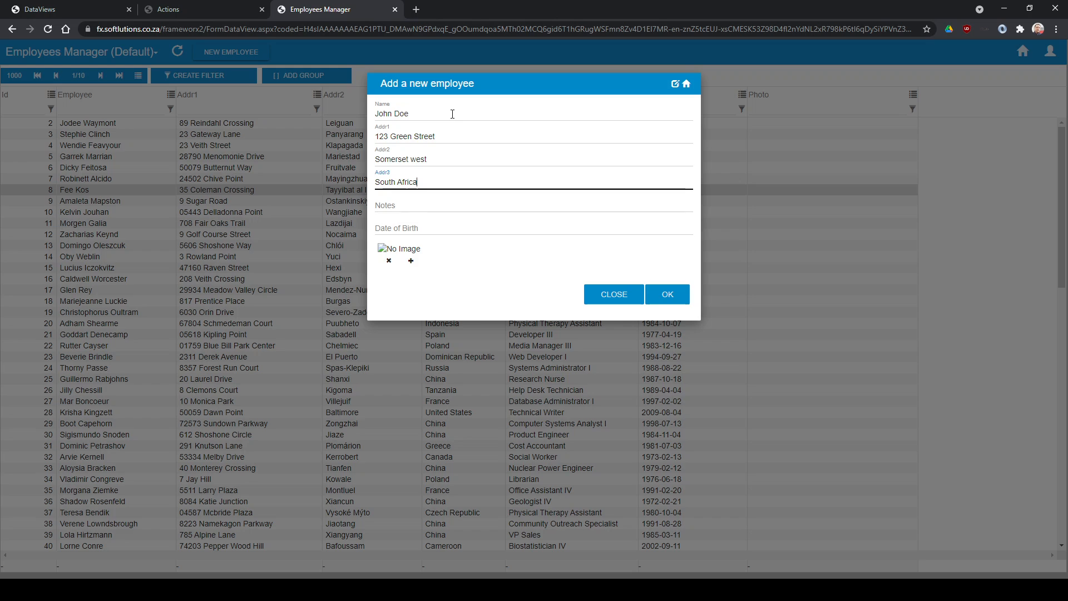
# Enter the employee's date of birth, attach a photo and save the new employee record.
pyautogui.click(507, 229)
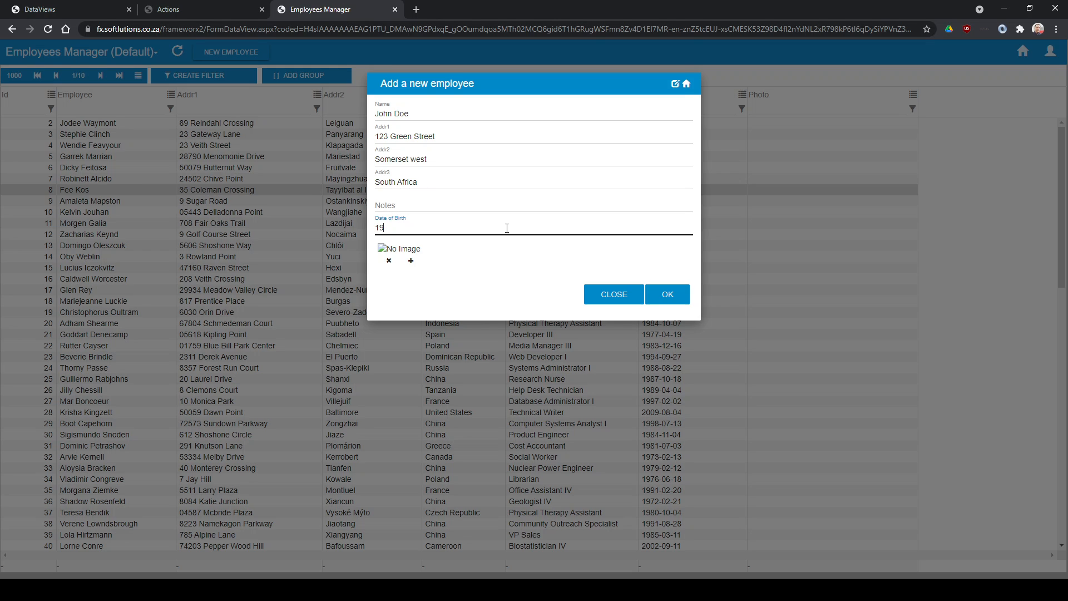
pyautogui.write('1980/01/01')
pyautogui.click(411, 261)
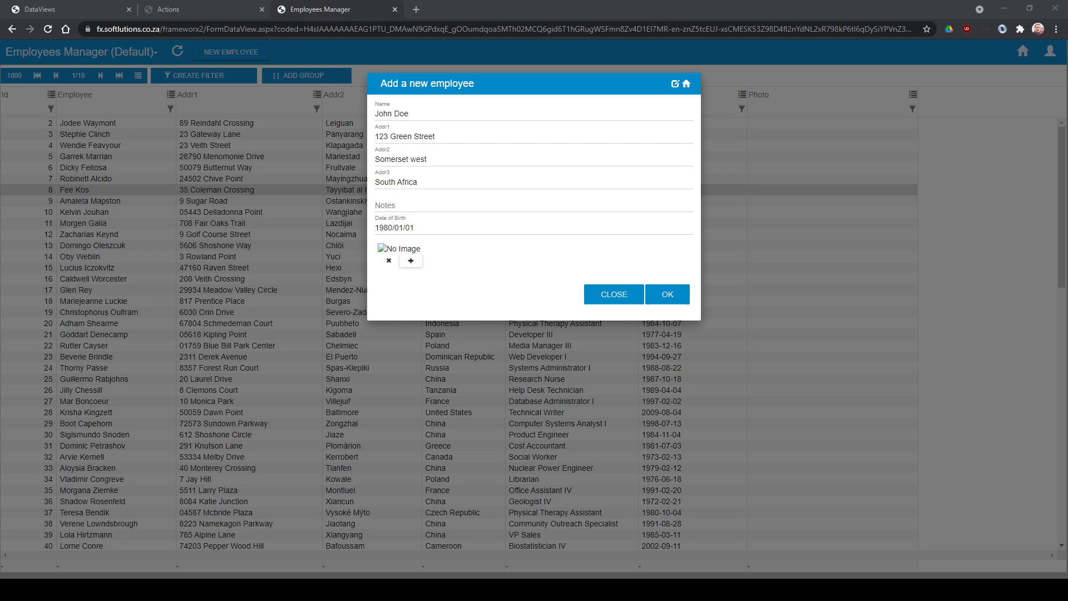
pyautogui.doubleClick(445, 285)
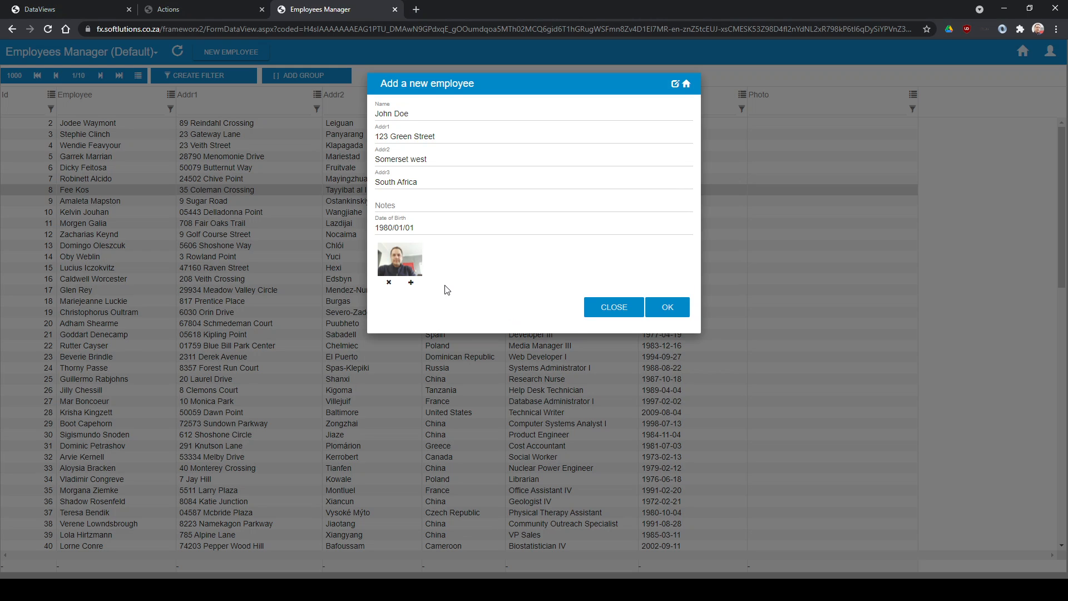
pyautogui.click(670, 309)
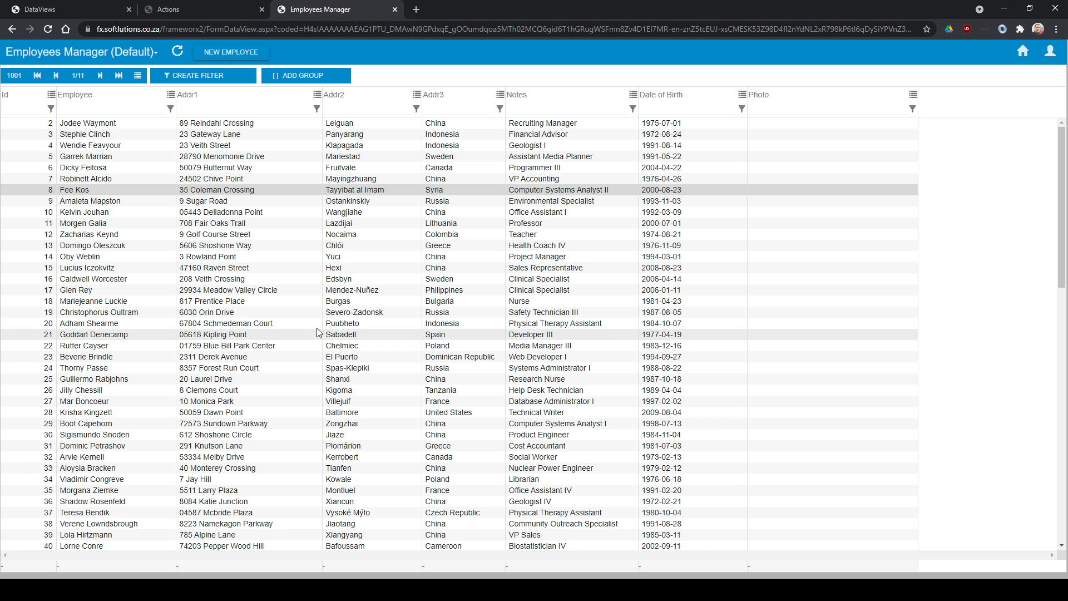
# Filter the Employee column by the new employee's full name.
pyautogui.click(110, 107)
pyautogui.write('john doe')
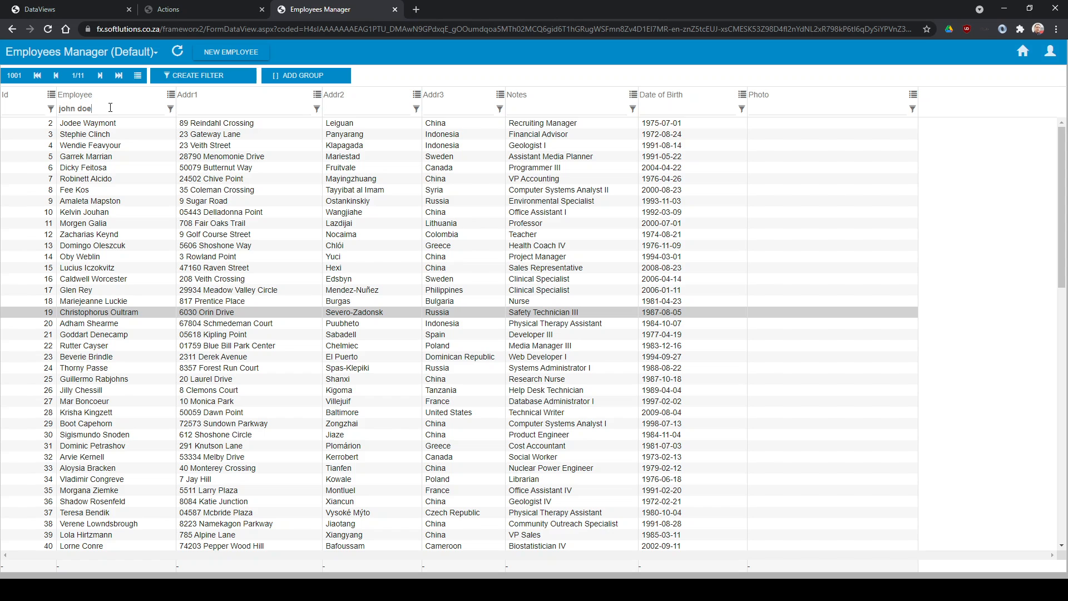
pyautogui.press('Return')
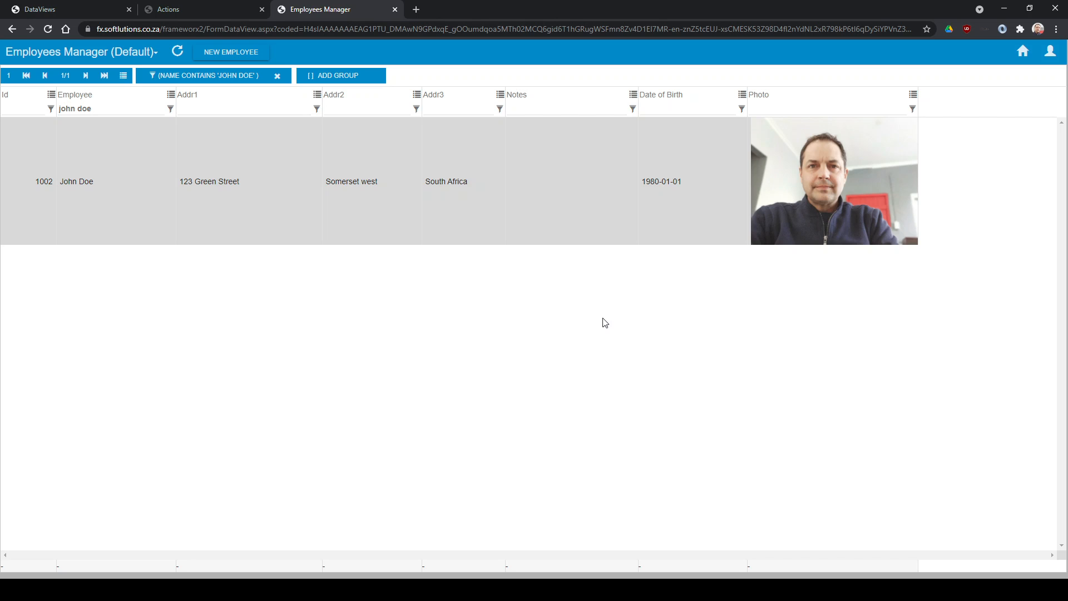
# Open a blank form for adding a new employee.
pyautogui.click(211, 52)
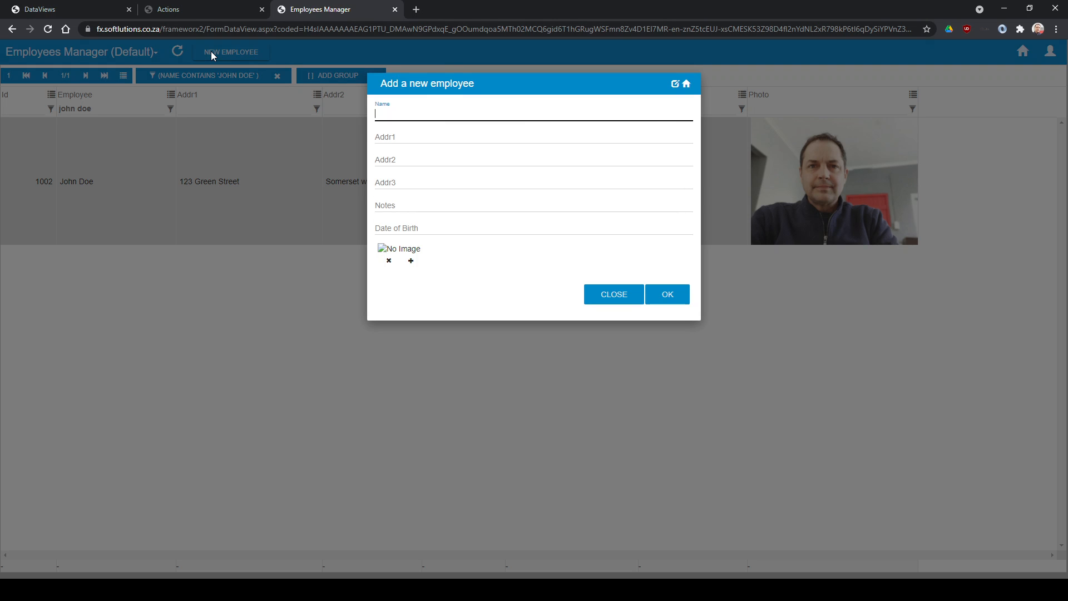